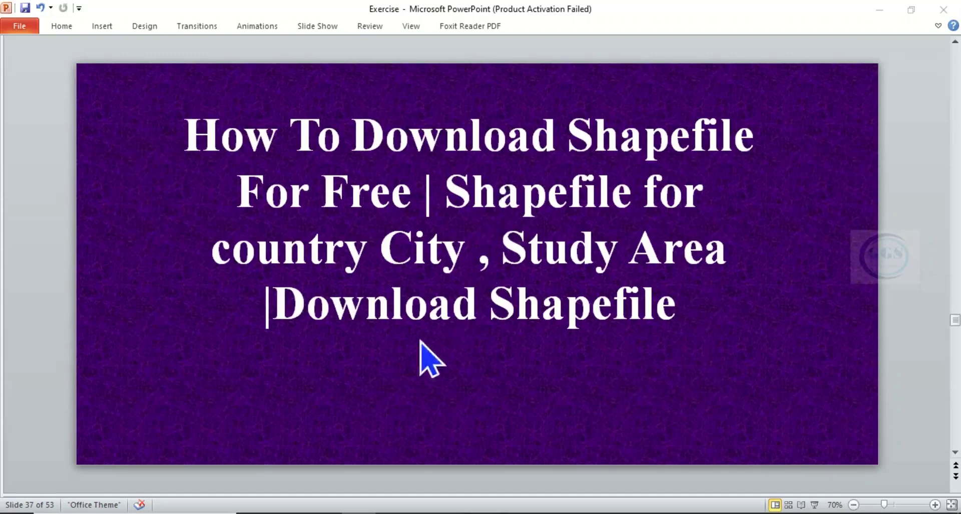
- Search Google for 'Global Administrative Areas' in a new Chrome tab
click(290, 469)
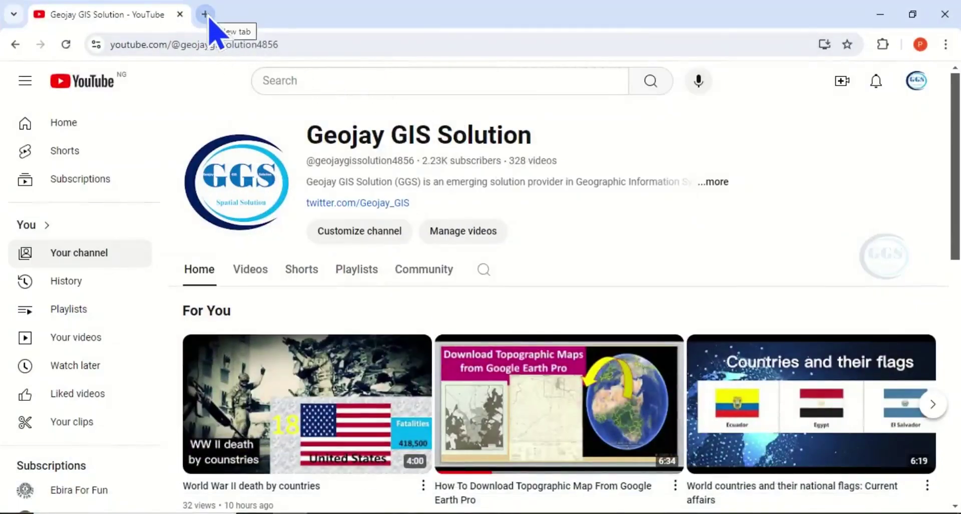
click(207, 15)
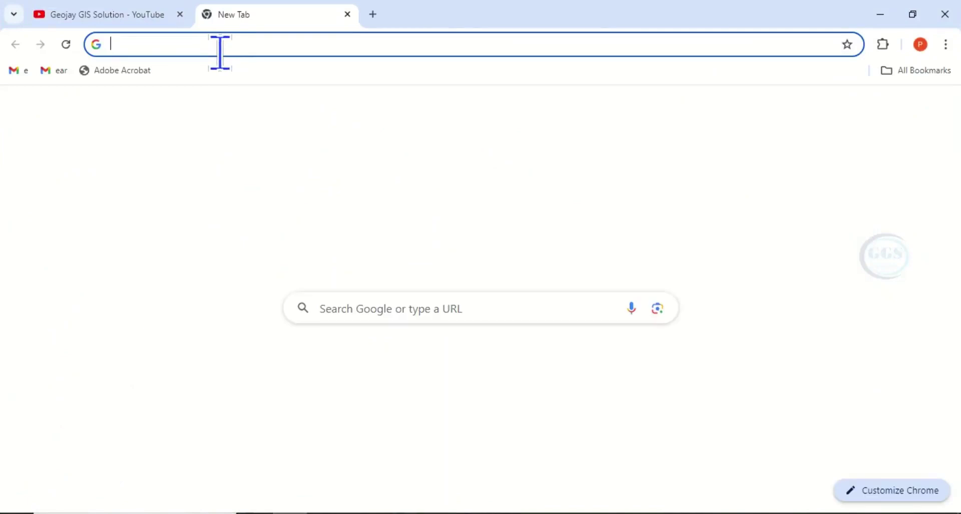
text(Global Administrative Areas)
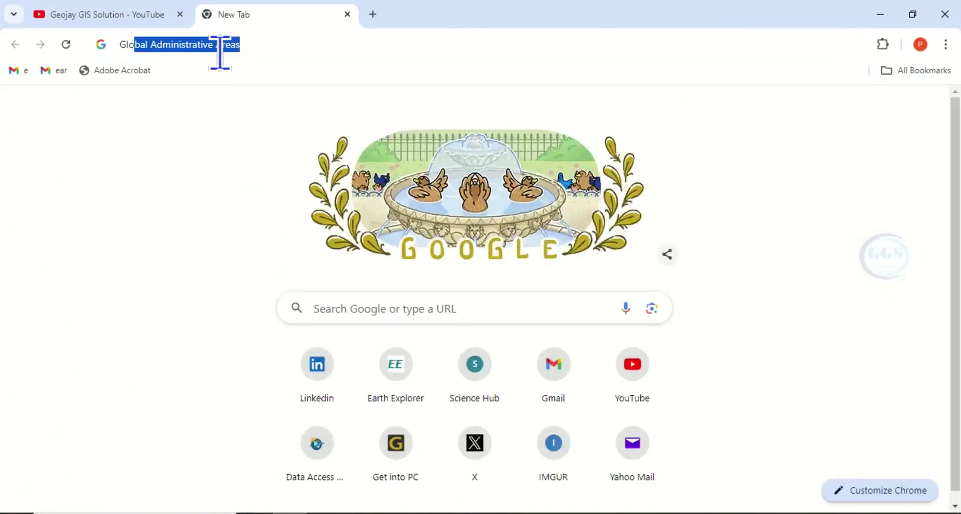
click(271, 40)
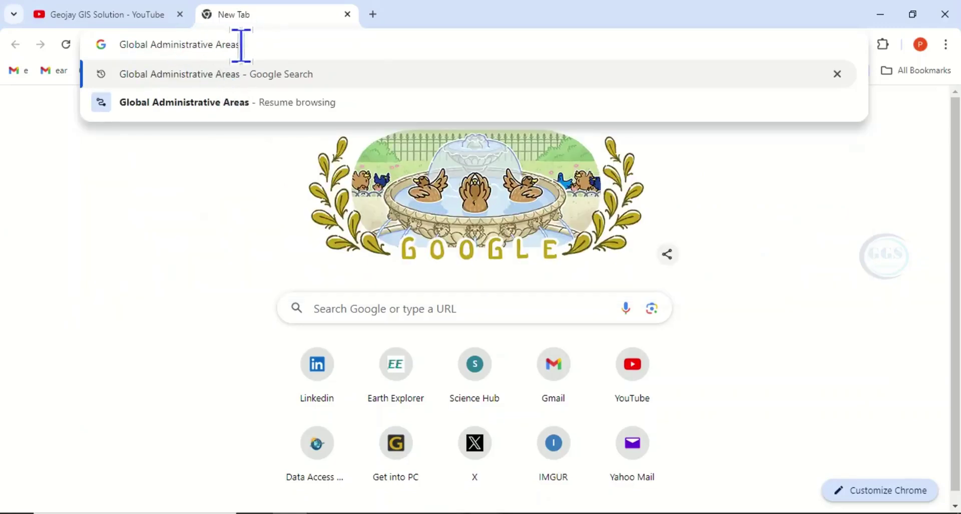
key(Return)
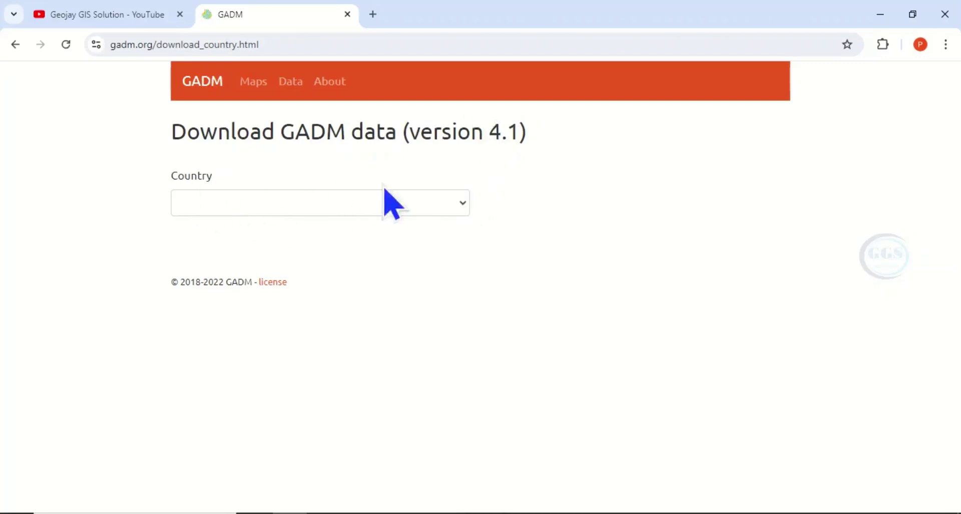
- Select Nigeria from the GADM Country dropdown list
click(466, 209)
scroll(268, 291, down, 10)
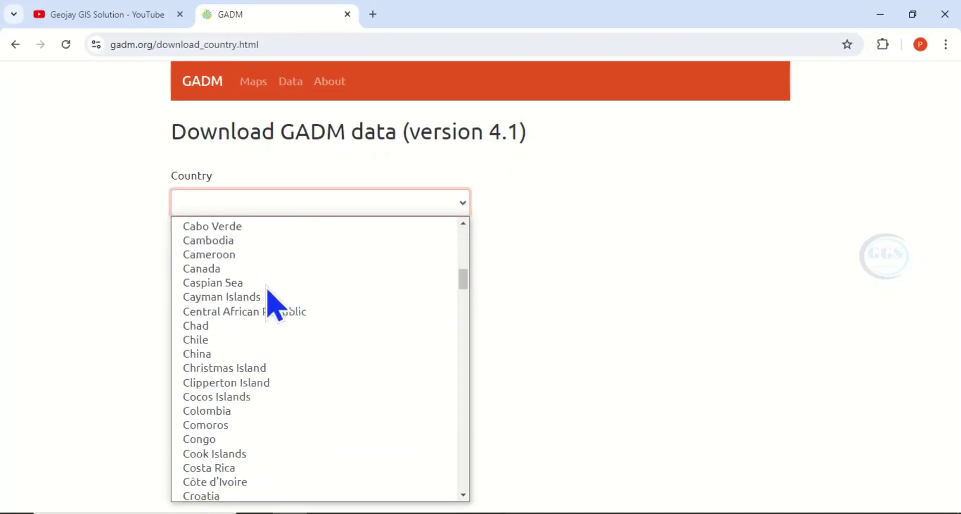
scroll(275, 306, down, 6)
scroll(274, 305, down, 6)
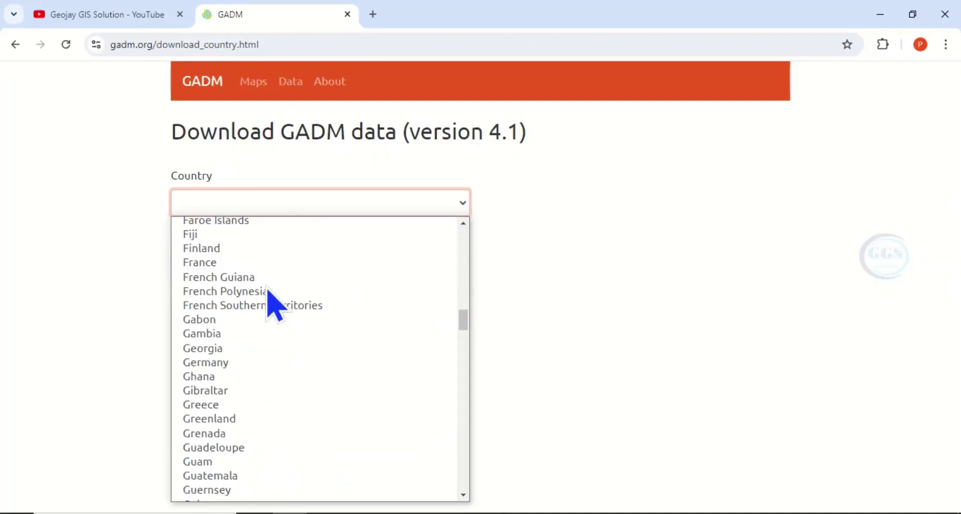
scroll(268, 291, down, 3)
scroll(268, 291, down, 8)
scroll(268, 291, down, 5)
scroll(267, 290, up, 5)
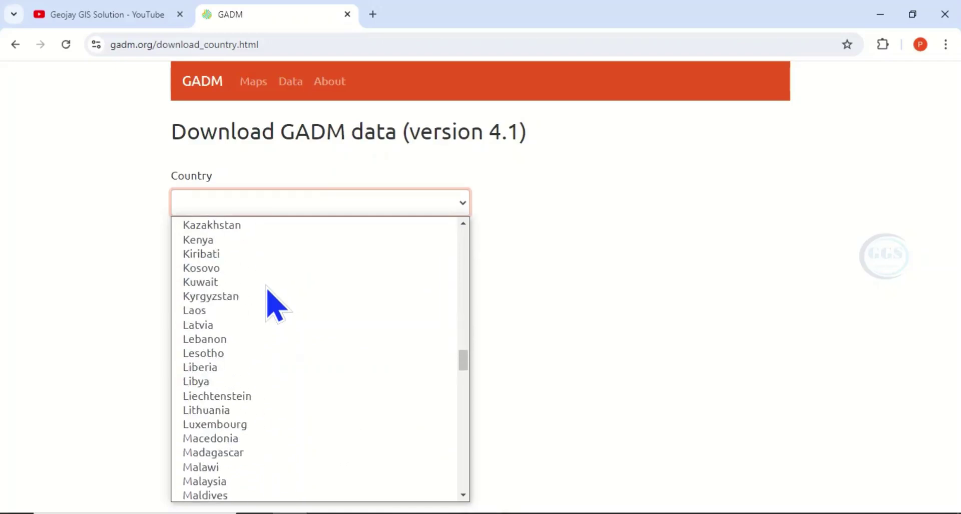
scroll(267, 289, down, 3)
scroll(267, 290, down, 1)
scroll(267, 289, down, 2)
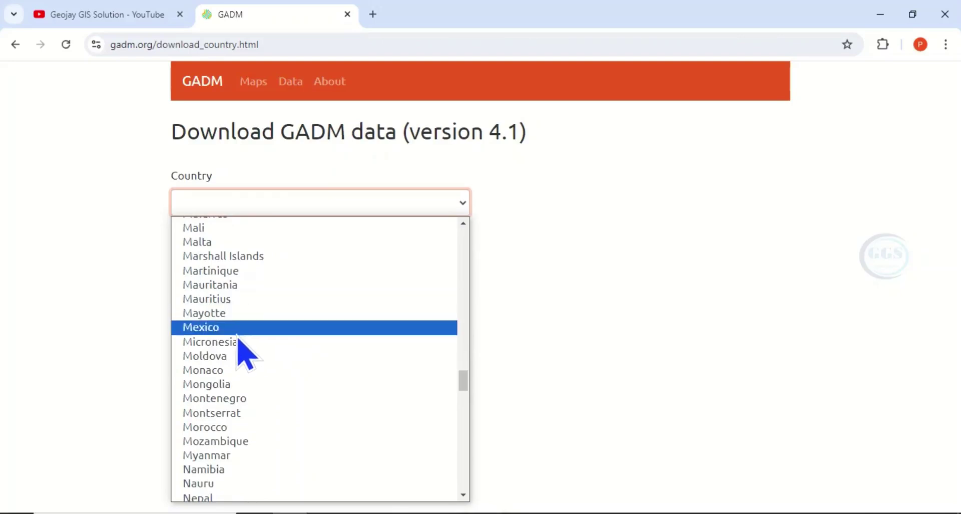
scroll(237, 336, down, 3)
scroll(233, 381, down, 3)
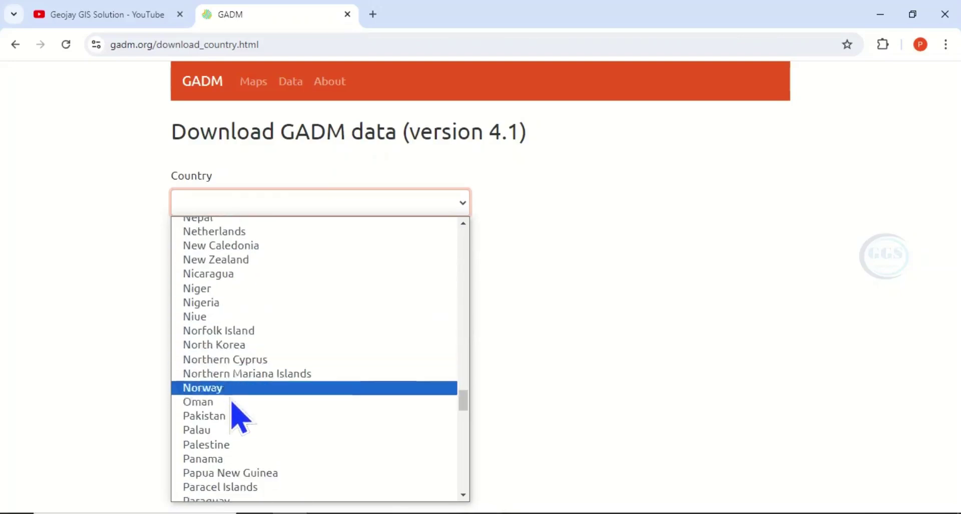
click(214, 303)
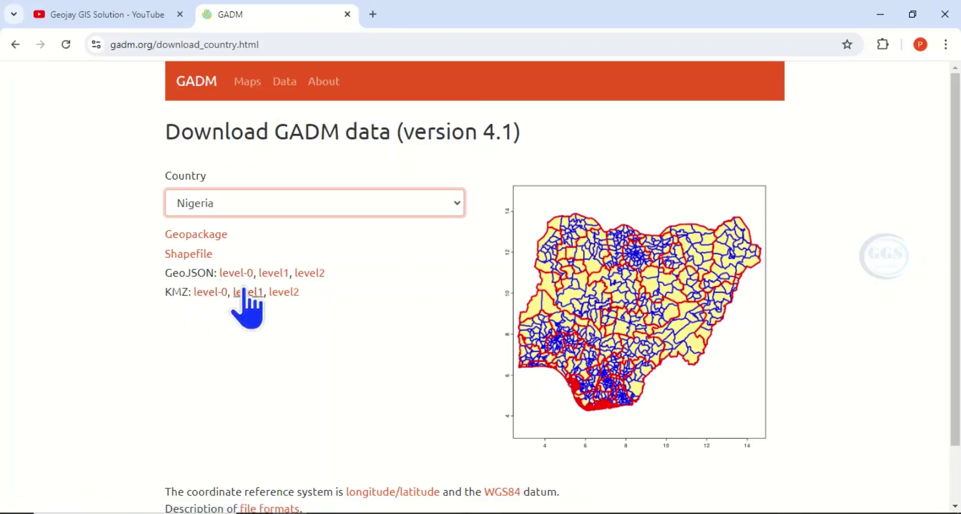
- Download Nigeria's Shapefile archive gadm41_NGA_shp.zip from GADM, then bring up File Explorer
click(188, 255)
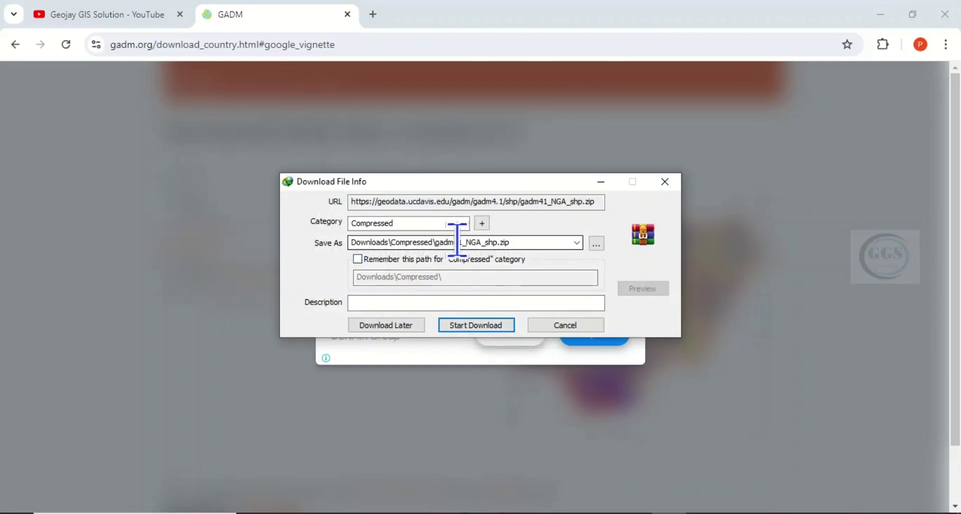
click(476, 325)
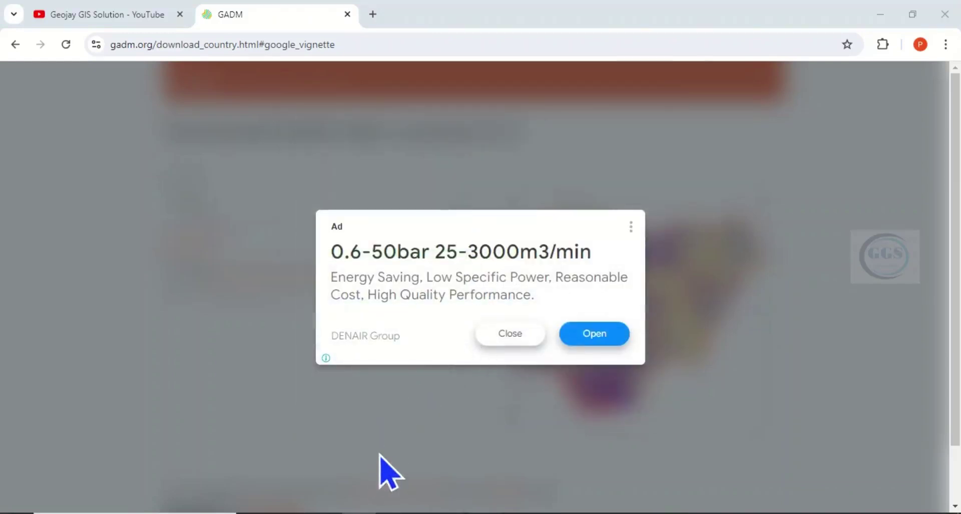
click(250, 507)
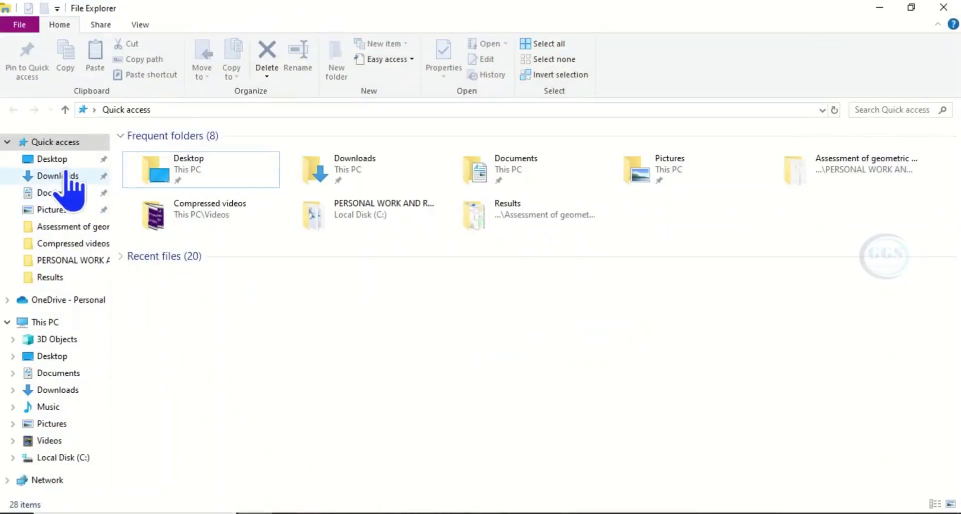
- Extract gadm41_NGA_shp.zip in Downloads into a gadm41_NGA_shp folder, then return to QGIS
click(65, 178)
mouse_move(173, 201)
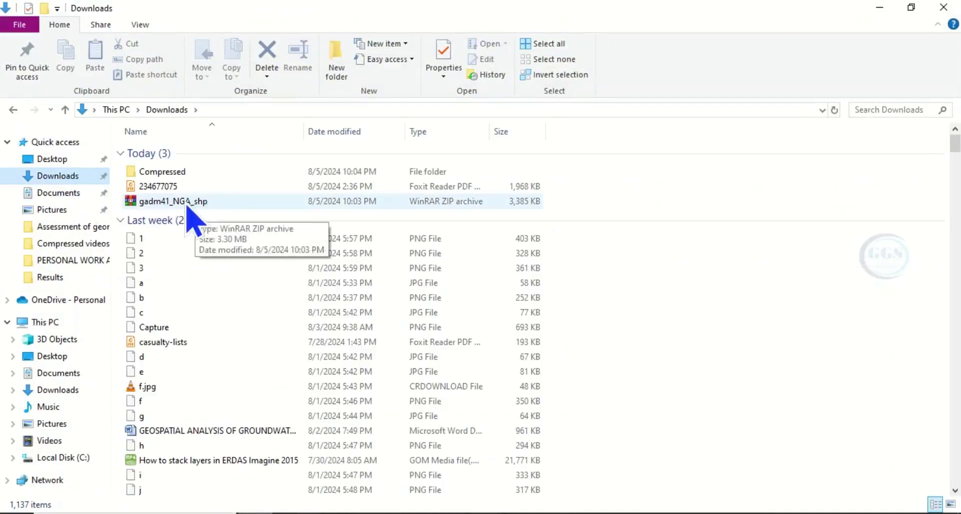
click(190, 206)
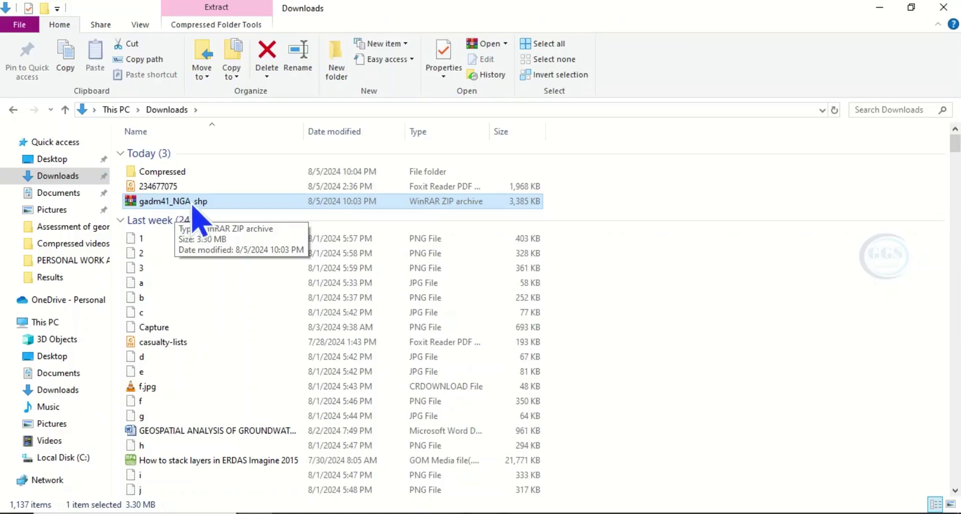
double_click(193, 203)
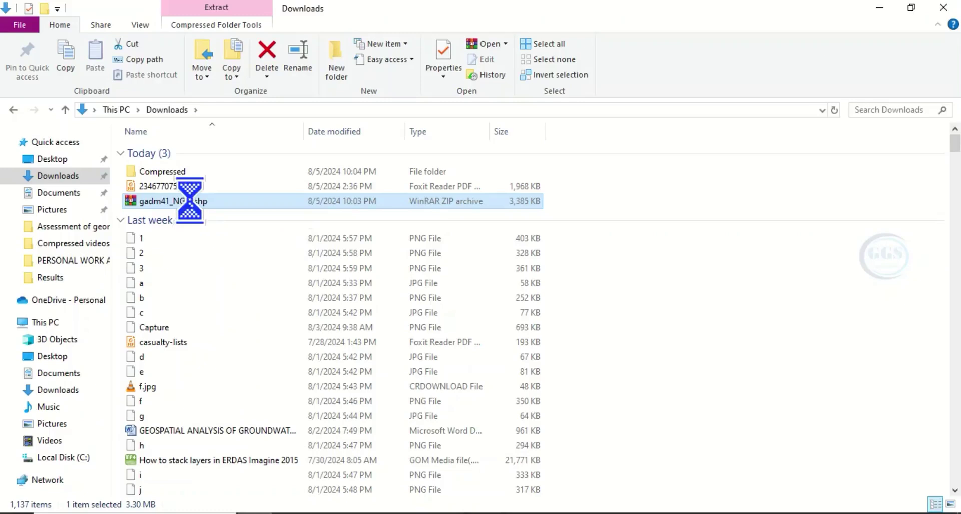
right_click(191, 202)
click(242, 247)
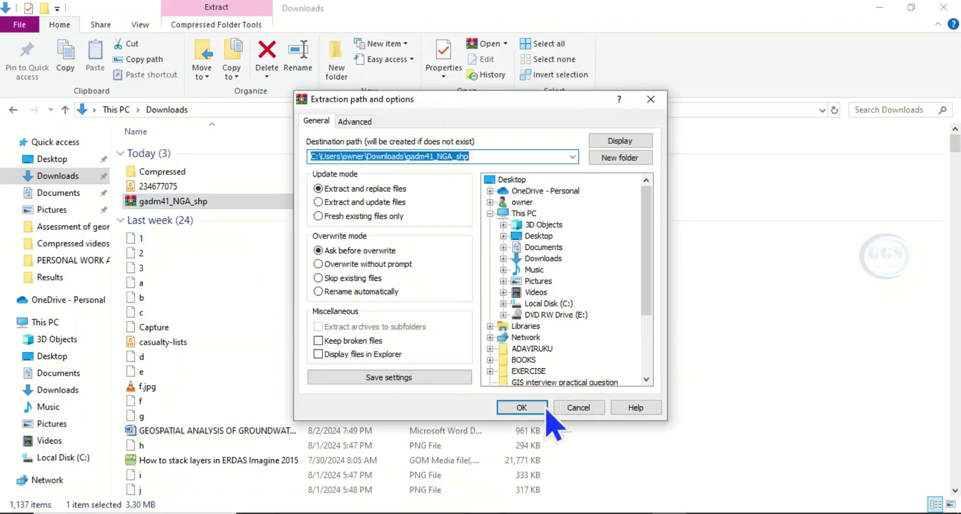
click(524, 405)
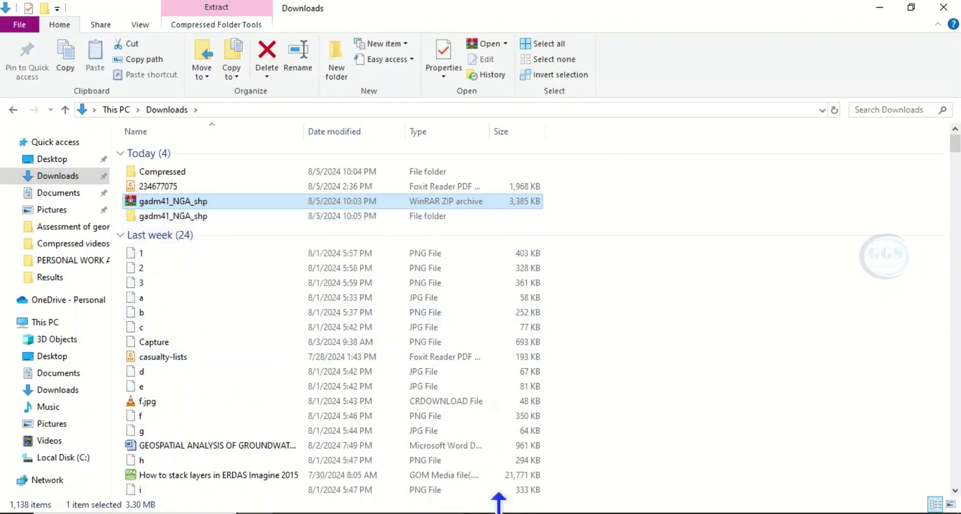
click(496, 512)
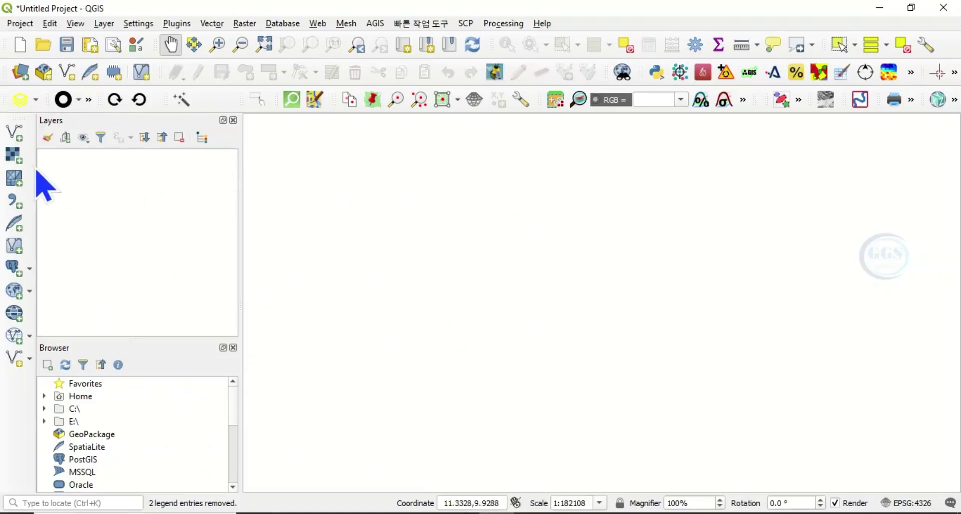
- Add gadm41_NGA_0, gadm41_NGA_1 and gadm41_NGA_2 shapefiles from Downloads\gadm41_NGA_shp as vector layers
click(18, 139)
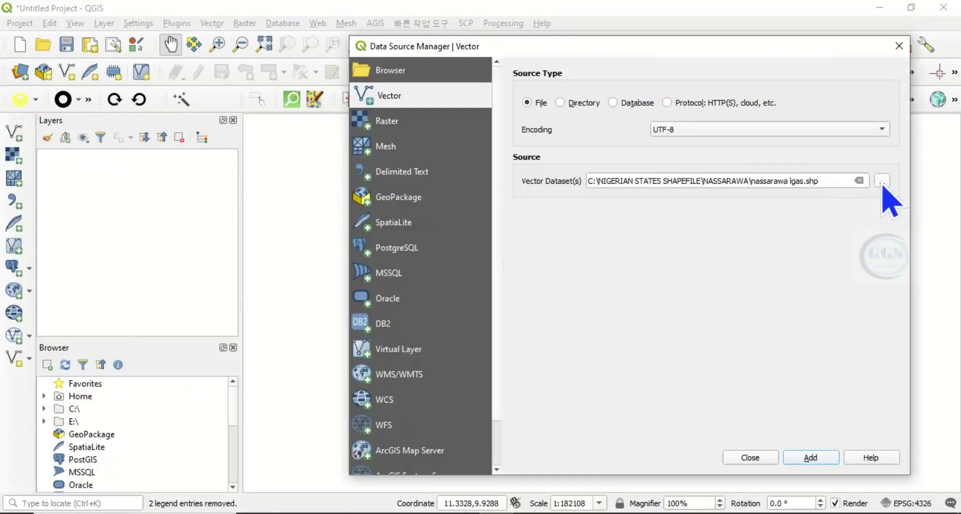
click(882, 181)
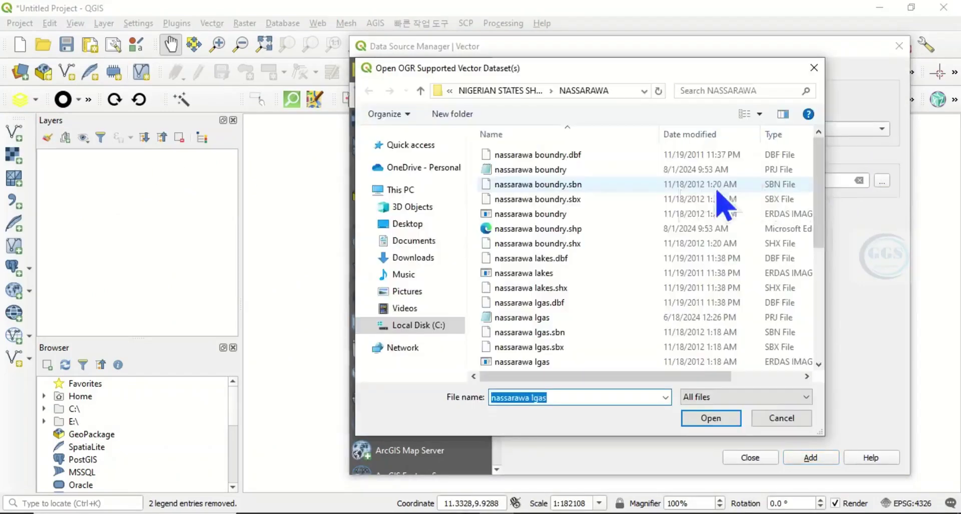
scroll(453, 215, up, 1)
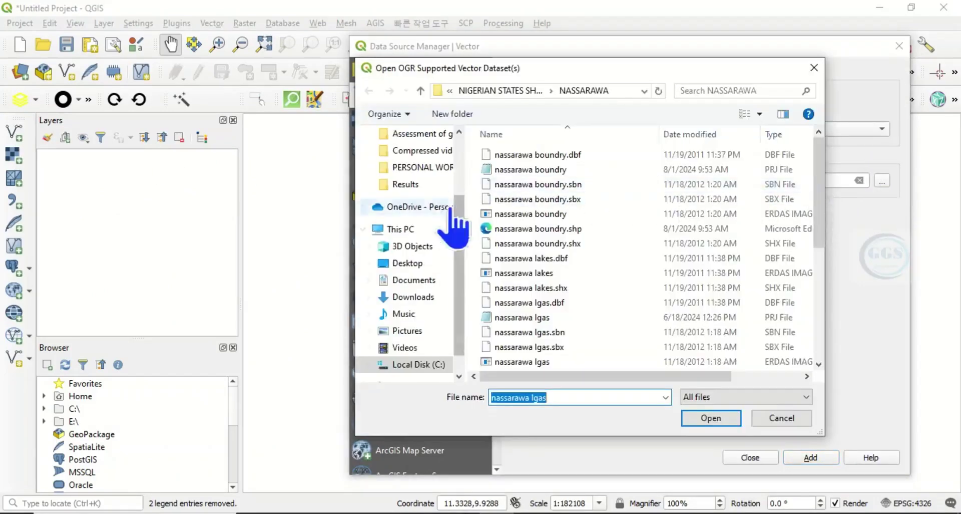
click(419, 297)
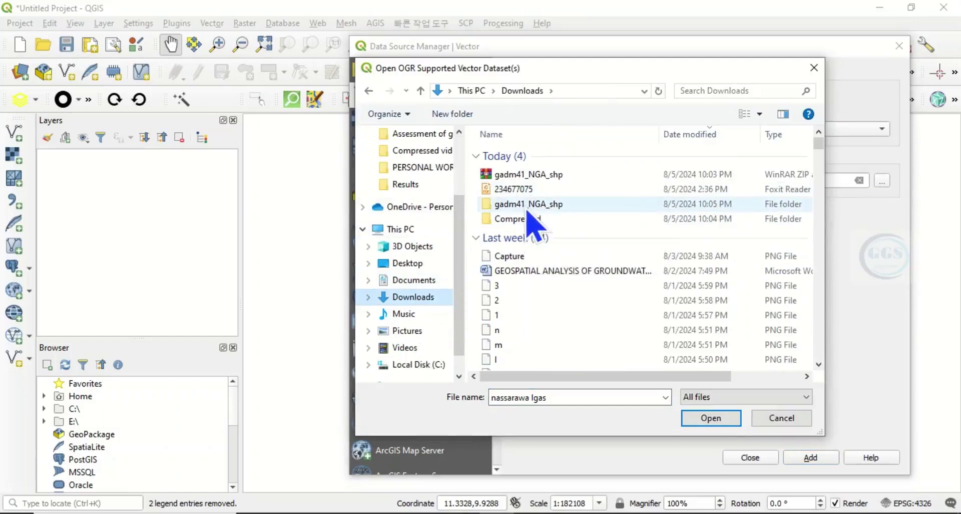
double_click(530, 206)
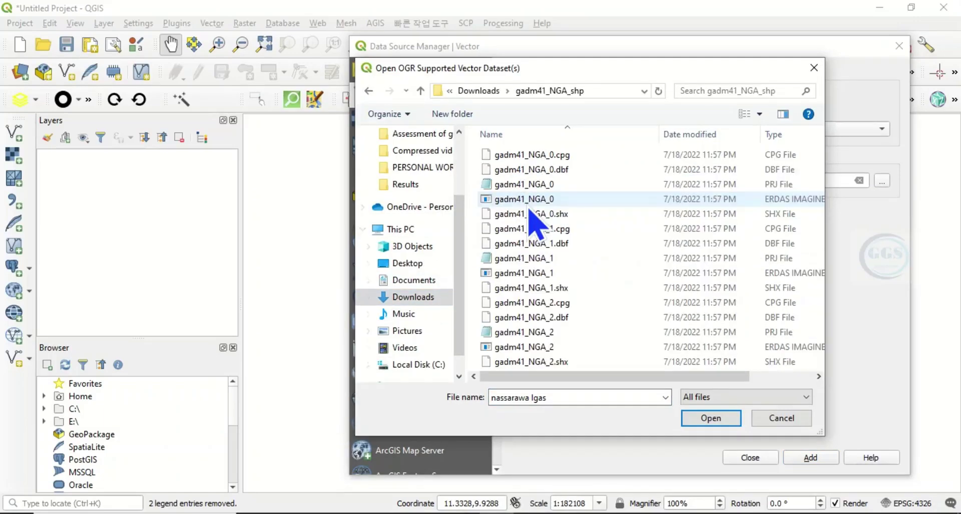
click(526, 199)
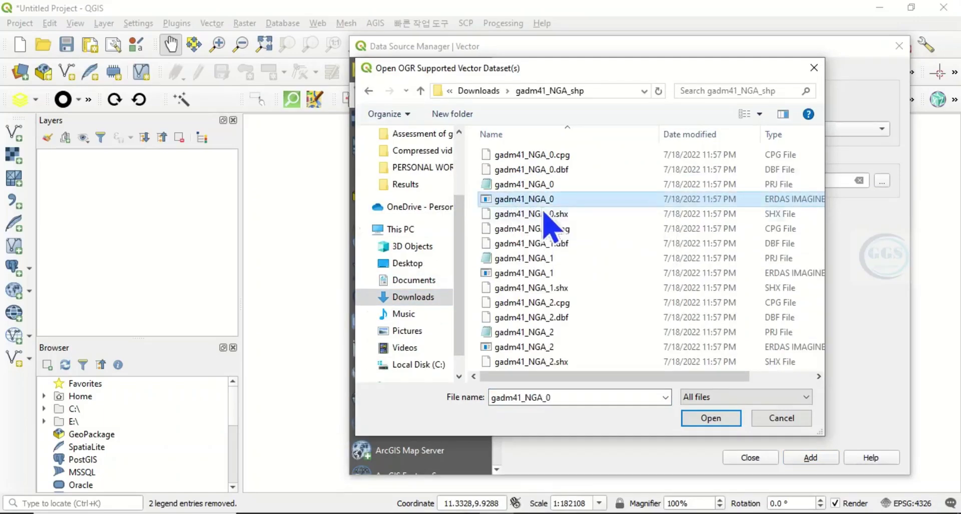
ctrl+click(523, 274)
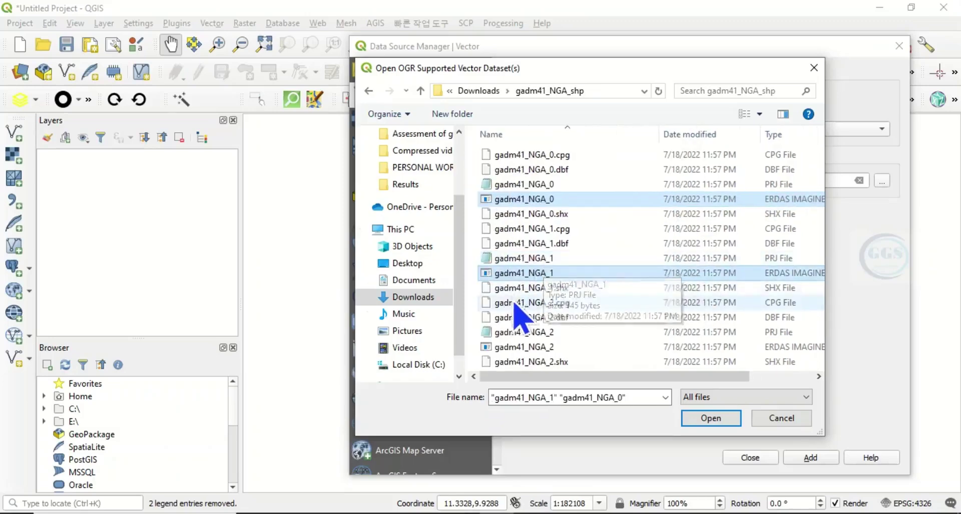
ctrl+click(506, 348)
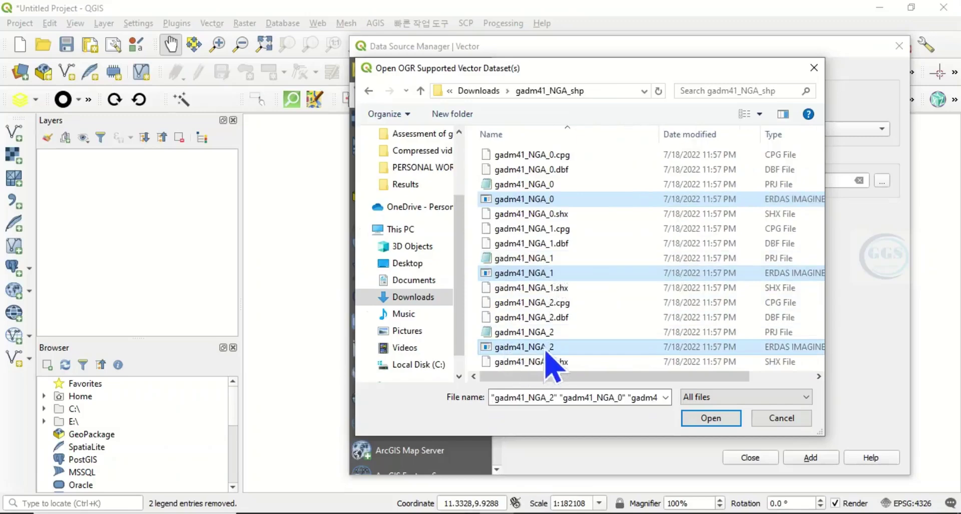
click(711, 419)
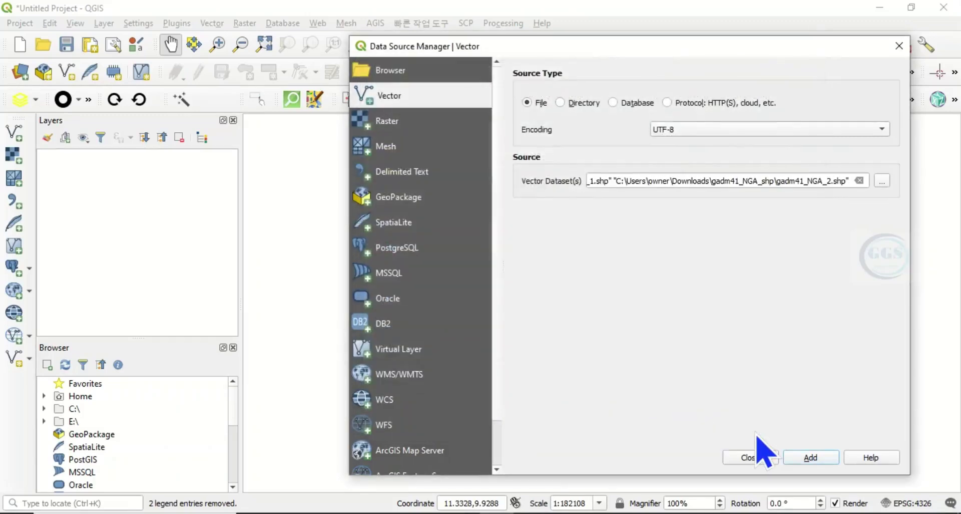
click(805, 458)
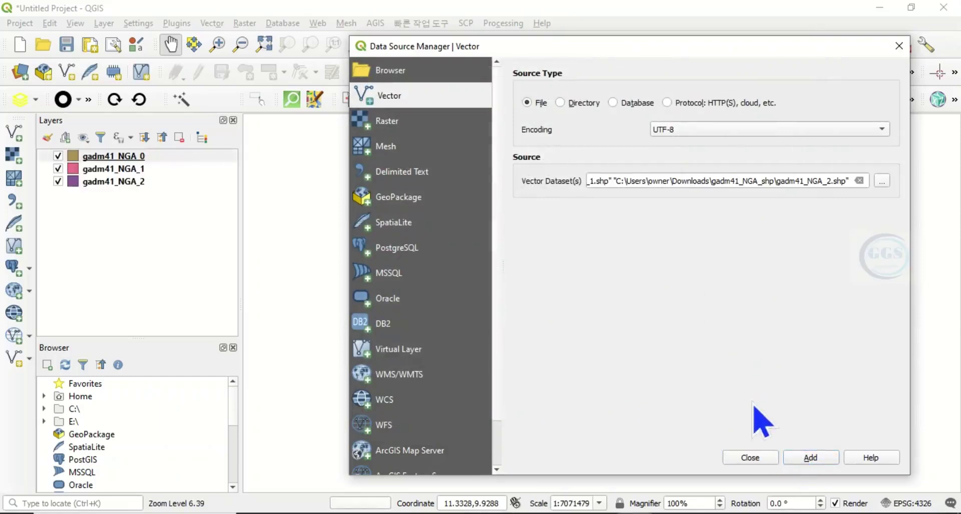
click(749, 458)
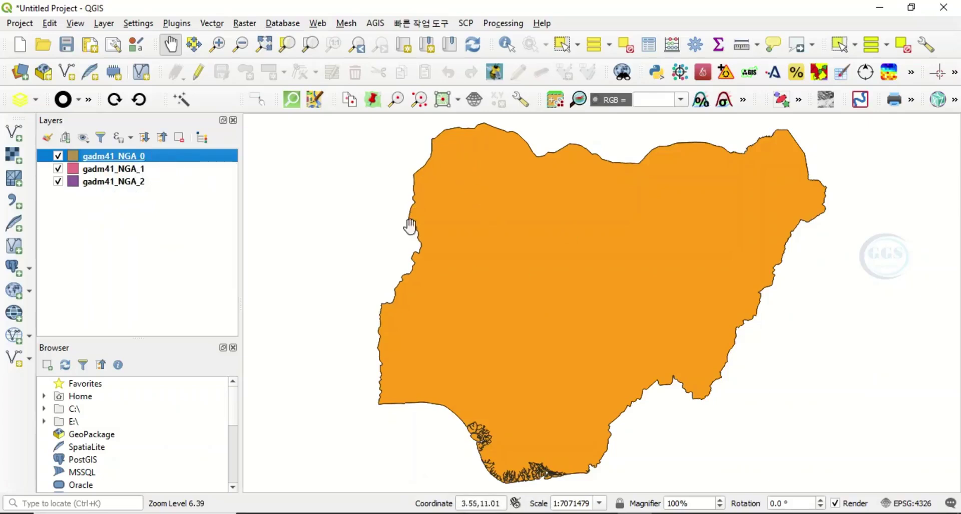
- Untick the gadm41_NGA_0 and gadm41_NGA_1 layers in the Layers panel
click(58, 156)
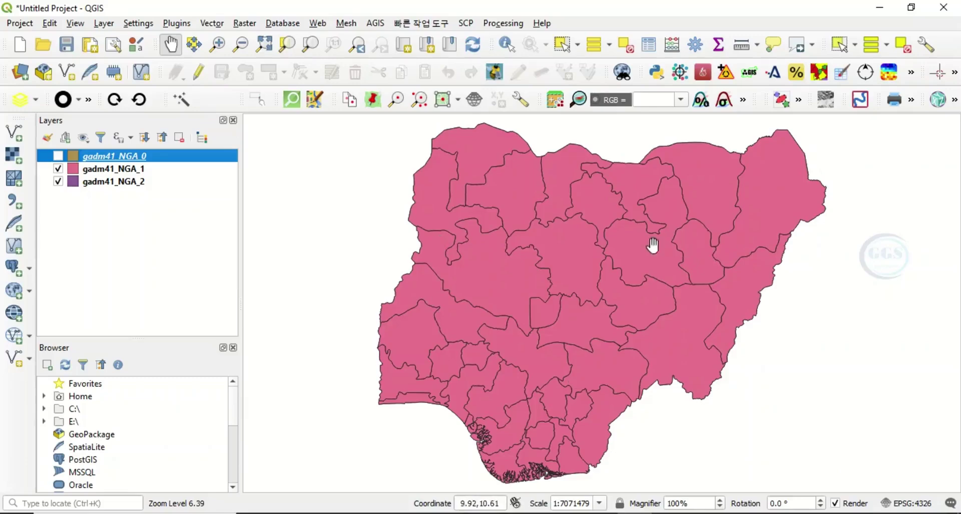
click(58, 168)
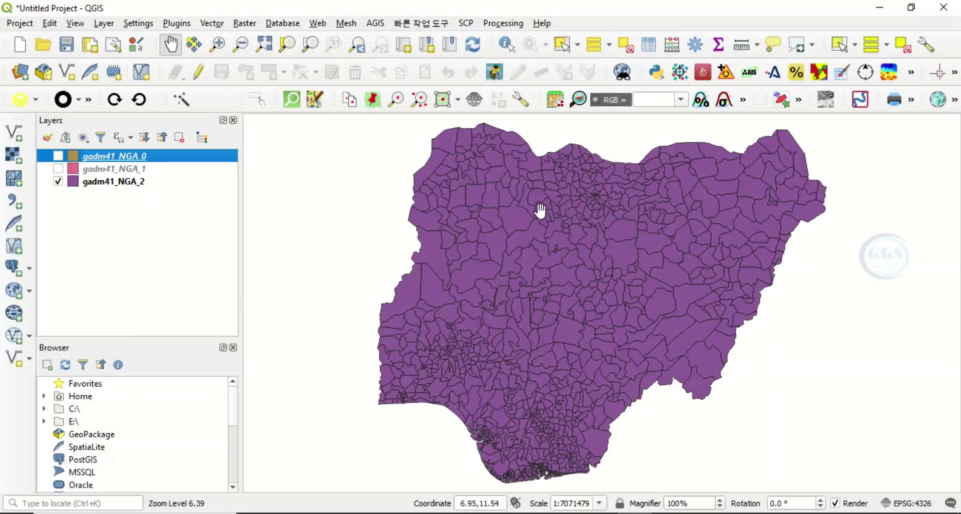